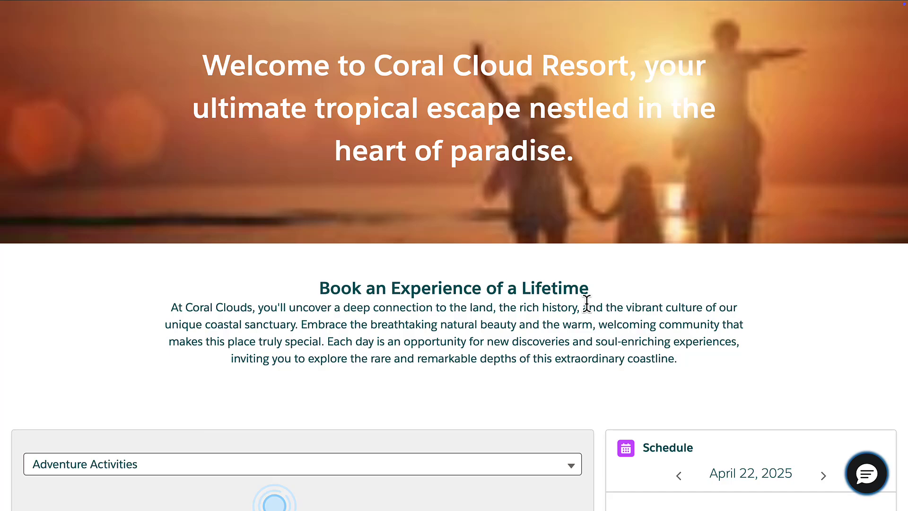
- Ask the resort's Concierge Agent chat 'Can you tell me about the Historical Landmarks Tour?'
{"action": "left_click", "coordinate": [866, 473]}
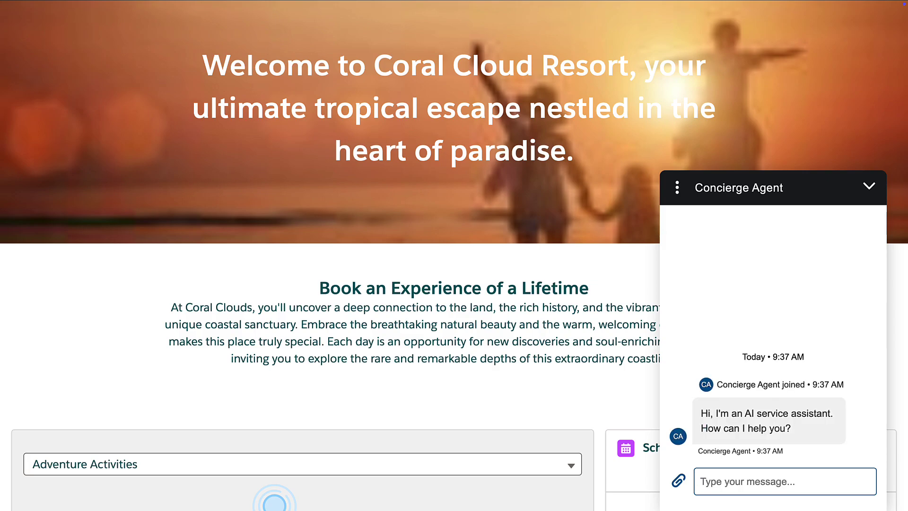
{"action": "type", "text": "Can you tell me"}
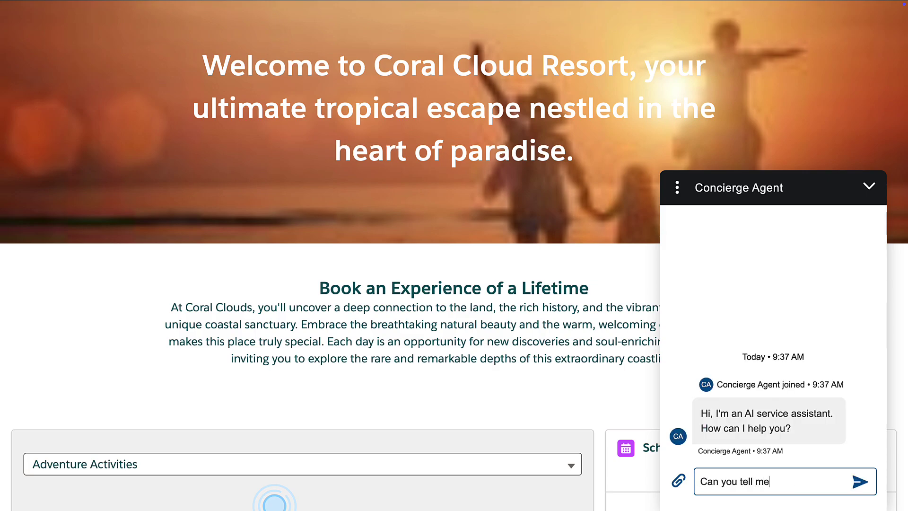
{"action": "type", "text": " about the Historical L"}
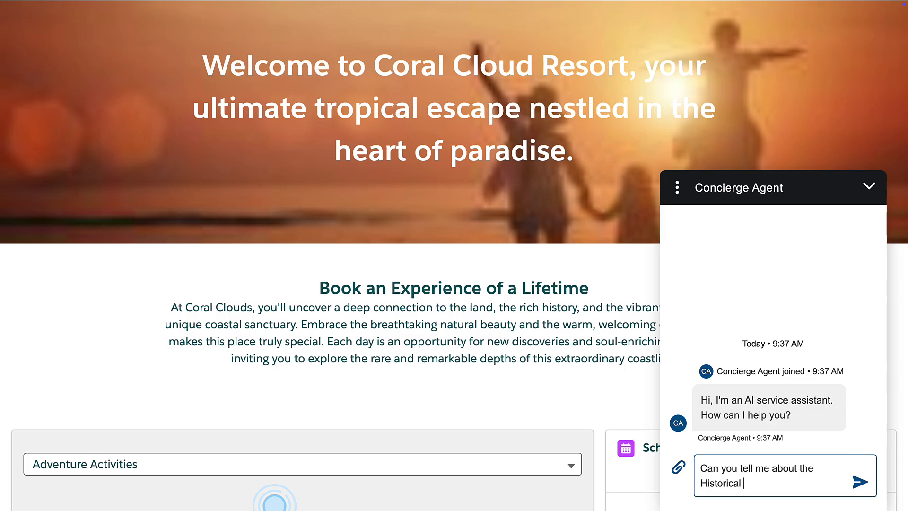
{"action": "type", "text": "andmarks Tour?"}
{"action": "key", "text": "Return"}
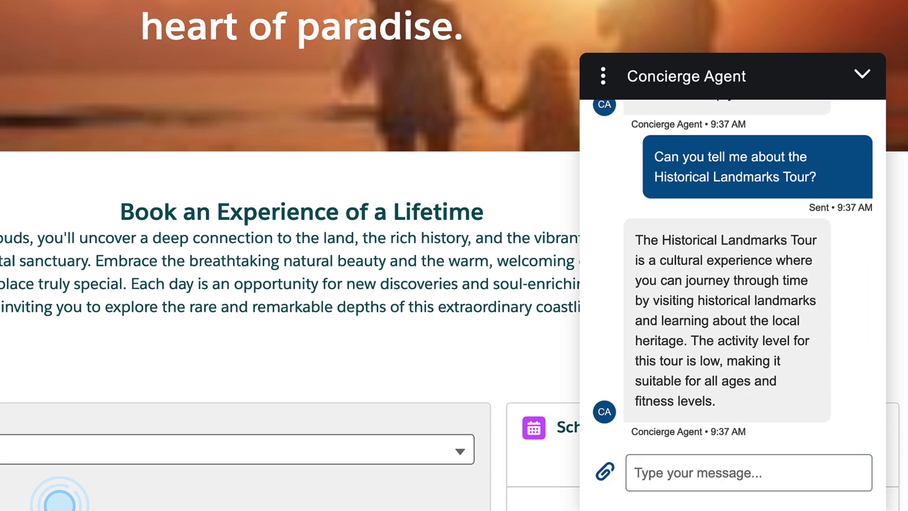
- Ask the agent to book the tour for tomorrow for 2 people
{"action": "left_click", "coordinate": [749, 473]}
{"action": "type", "text": "C"}
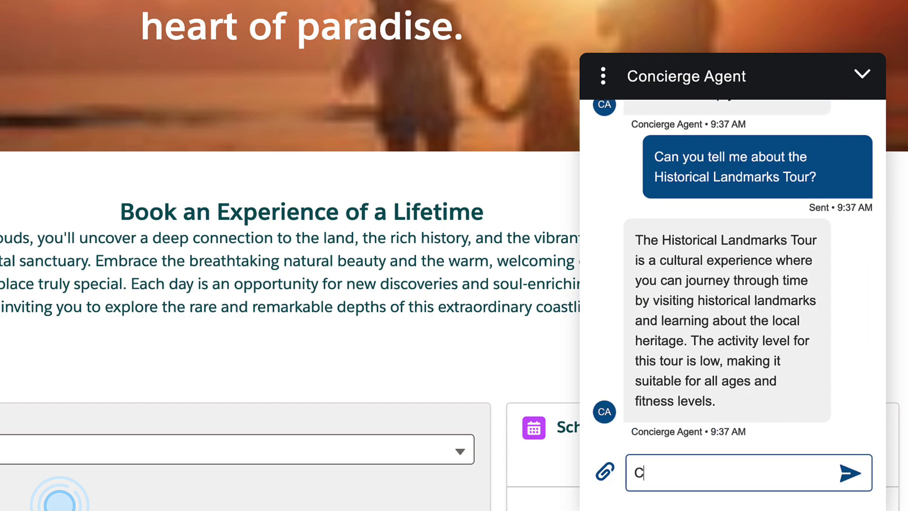
{"action": "type", "text": "an I book it for"}
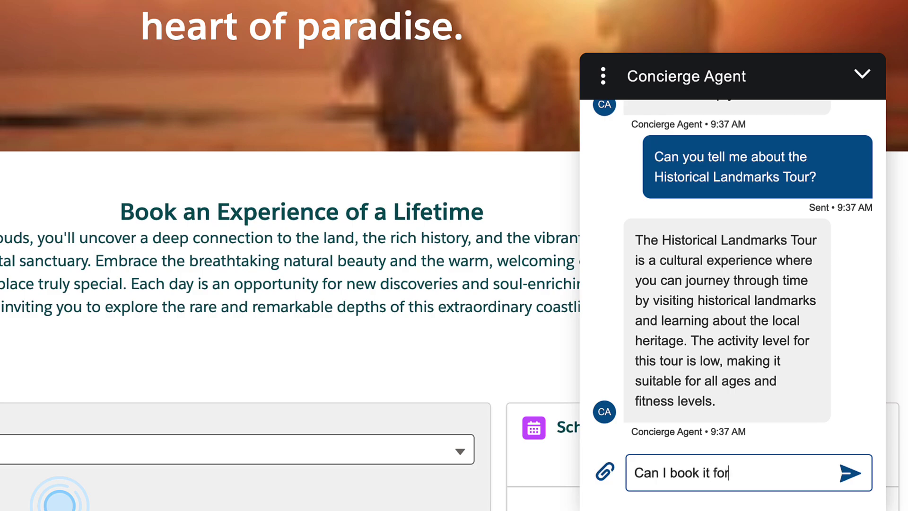
{"action": "type", "text": " tomorrow for 2 "}
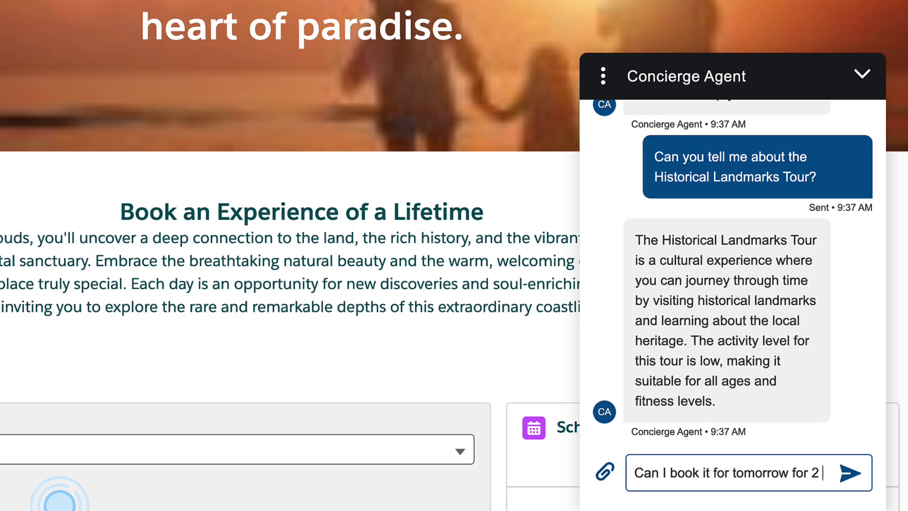
{"action": "type", "text": "people?"}
{"action": "key", "text": "Return"}
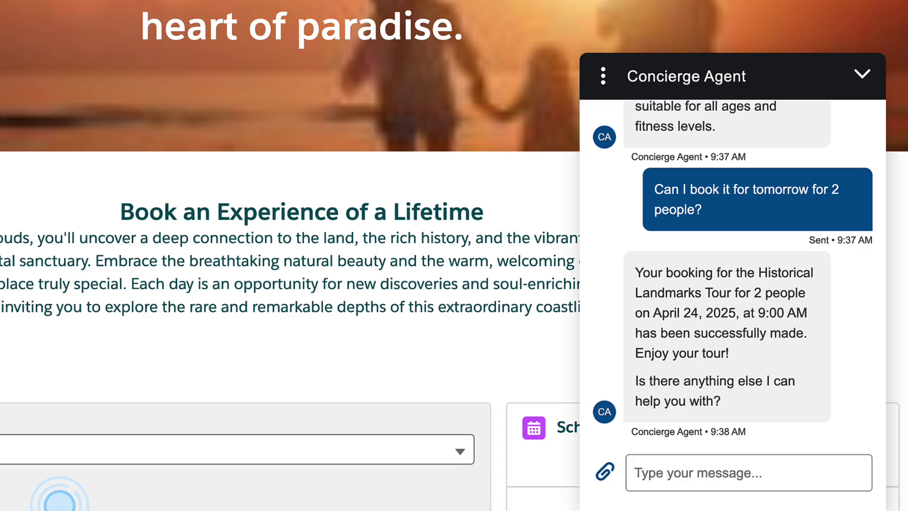
- Ask the agent 'Actually, can you create a full day itinerary for me?'
{"action": "left_click", "coordinate": [635, 473]}
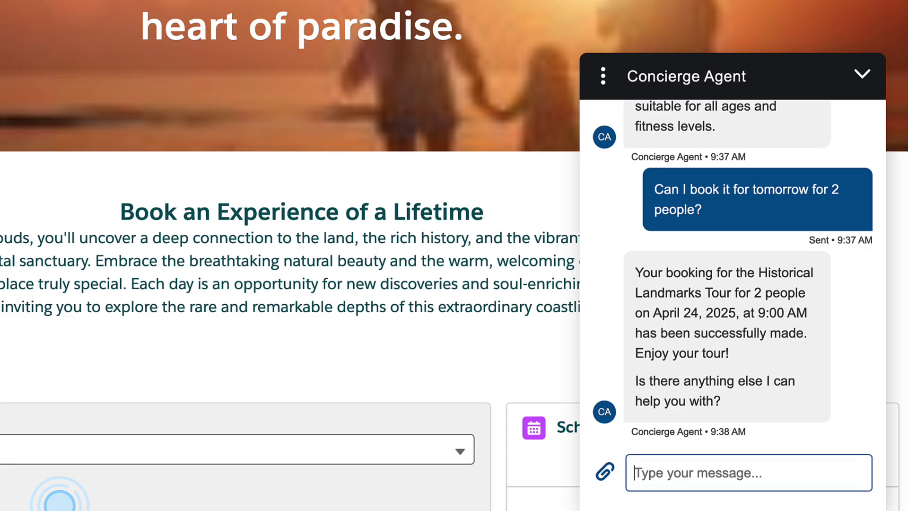
{"action": "type", "text": "Actually, "}
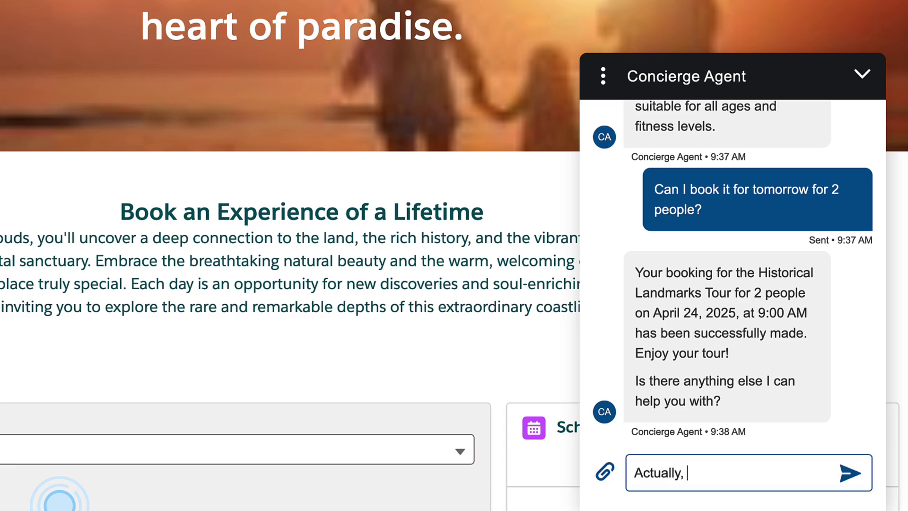
{"action": "type", "text": "can you create a ful"}
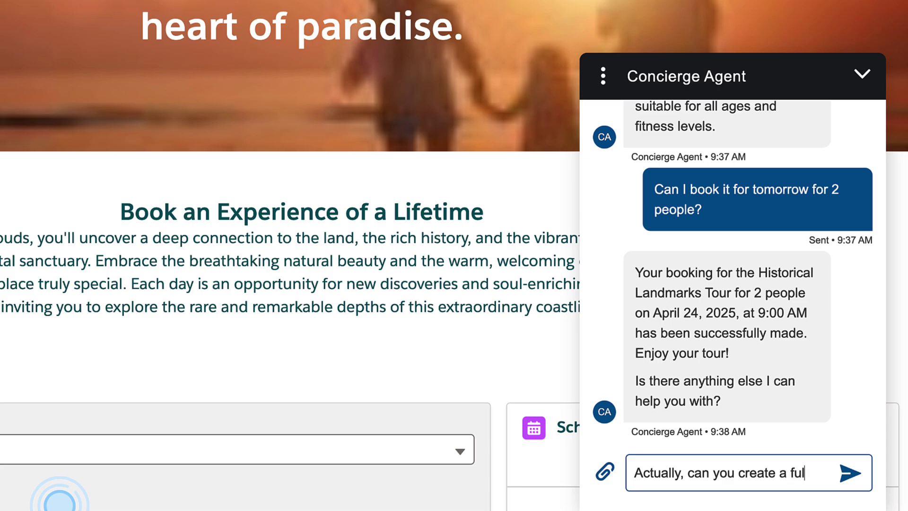
{"action": "type", "text": "l day itinerar"}
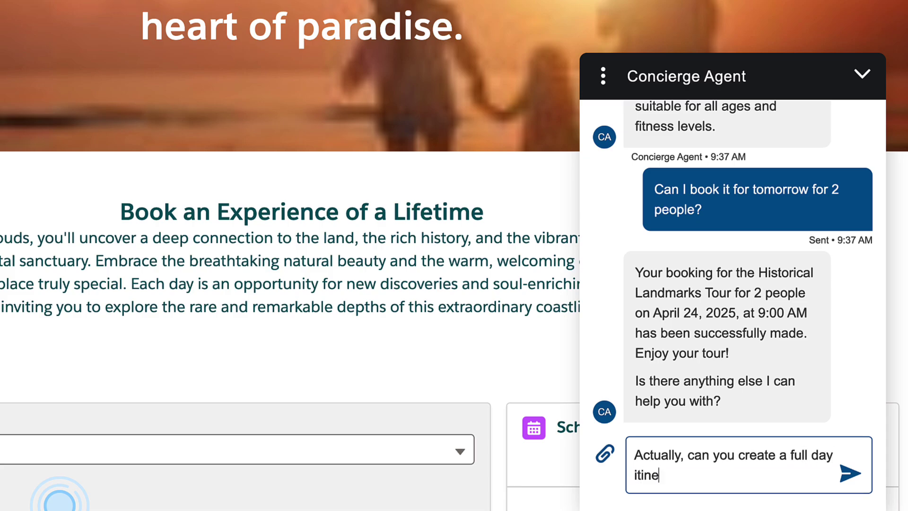
{"action": "type", "text": "y for me?"}
{"action": "key", "text": "Return"}
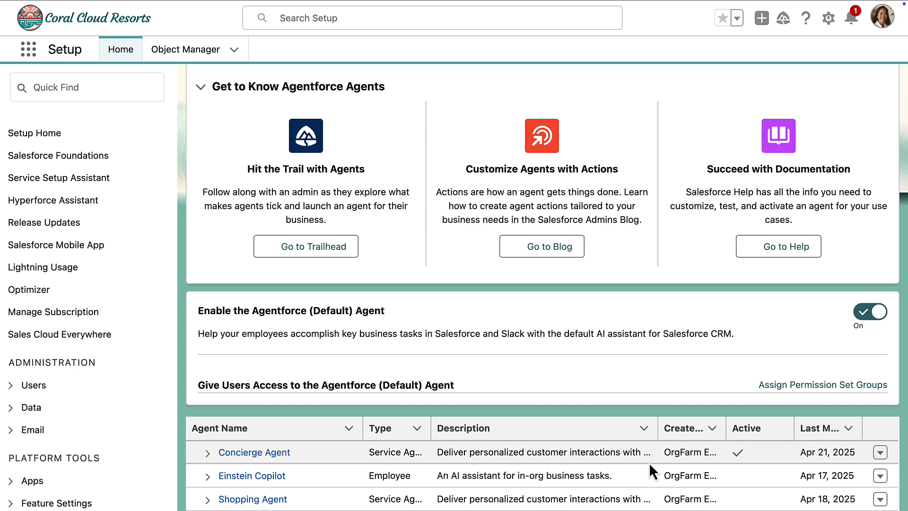
- Clone the Concierge Agent's Version 1 into Version 2 and bring up Version 2's row actions
{"action": "left_click", "coordinate": [208, 453]}
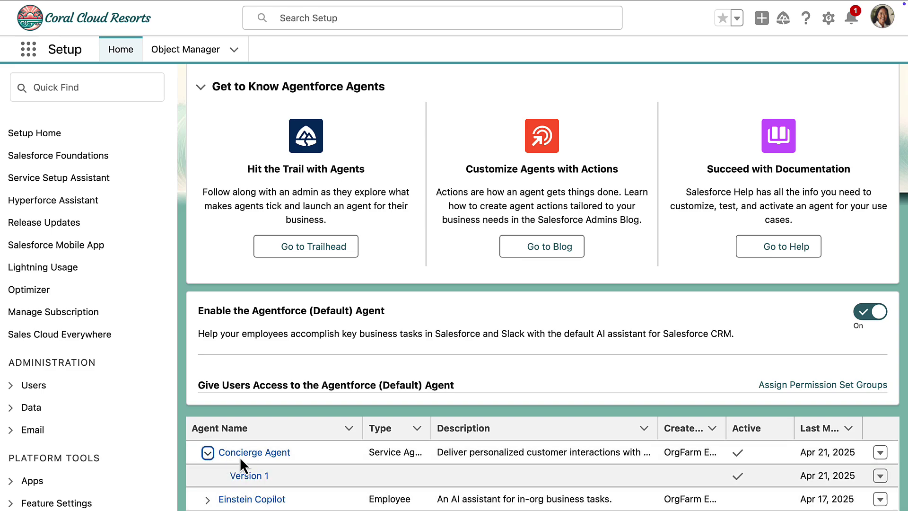
{"action": "left_click", "coordinate": [880, 477]}
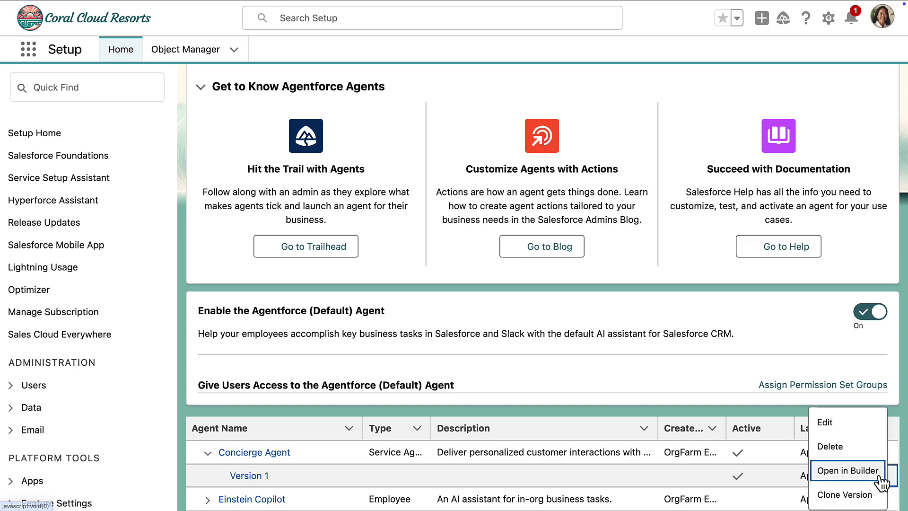
{"action": "left_click", "coordinate": [853, 497]}
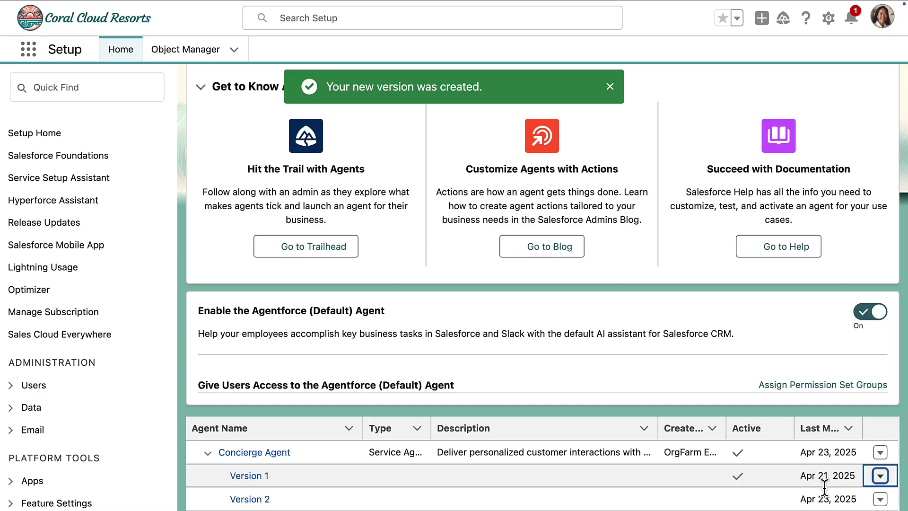
{"action": "scroll", "coordinate": [733, 469], "scroll_direction": "down", "scroll_amount": 1}
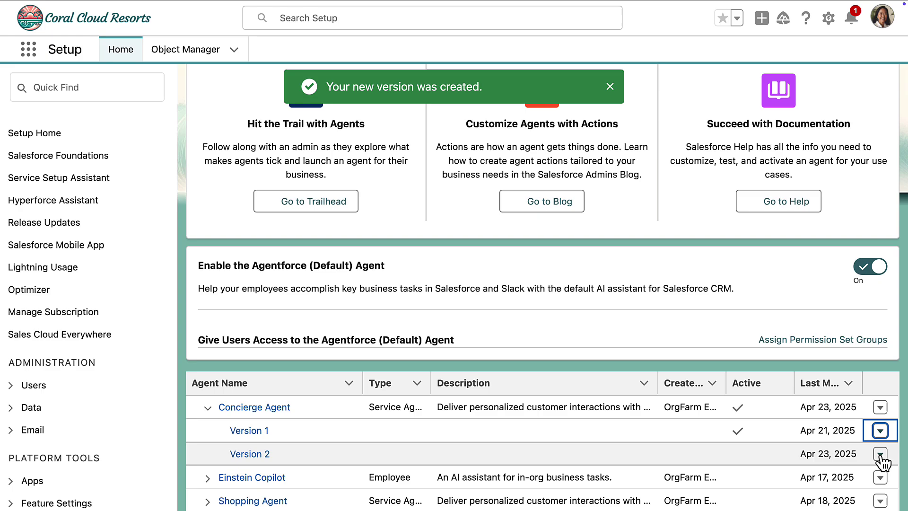
{"action": "left_click", "coordinate": [881, 455]}
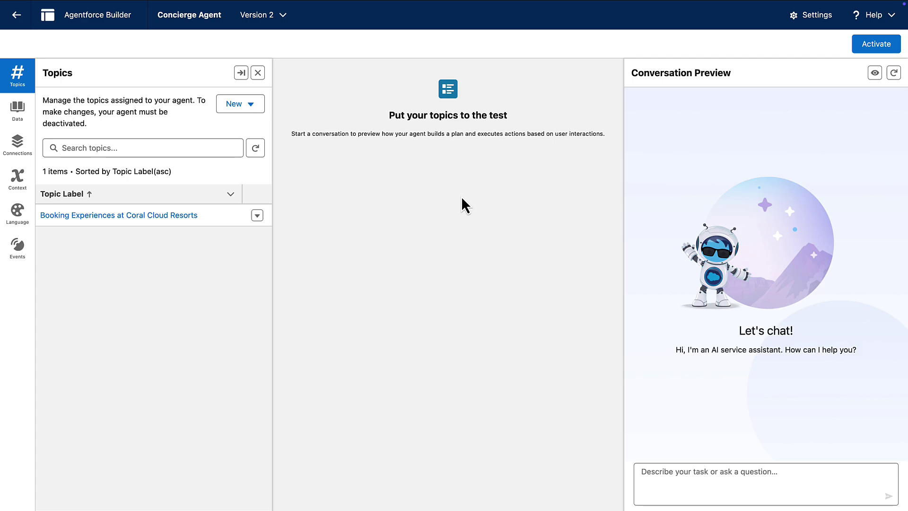
- Show the actions of the Booking Experiences at Coral Cloud Resorts topic
{"action": "left_click", "coordinate": [283, 15]}
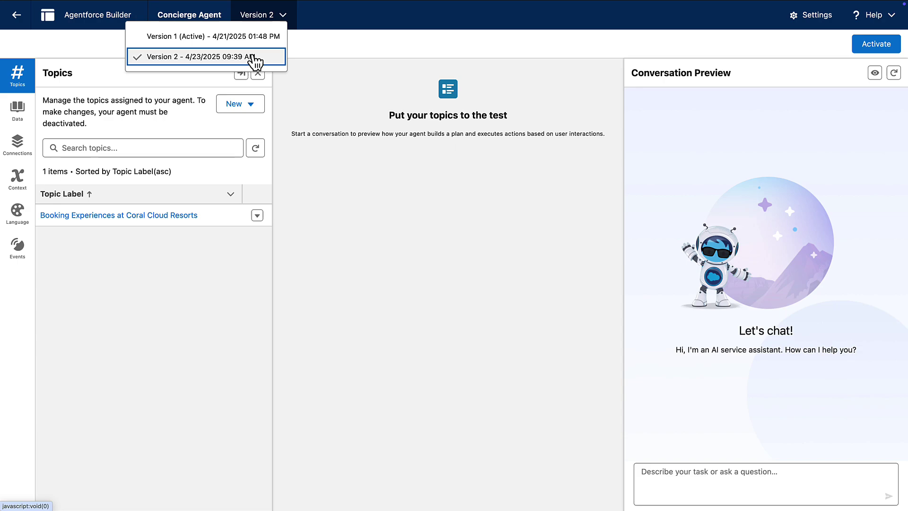
{"action": "left_click", "coordinate": [180, 216]}
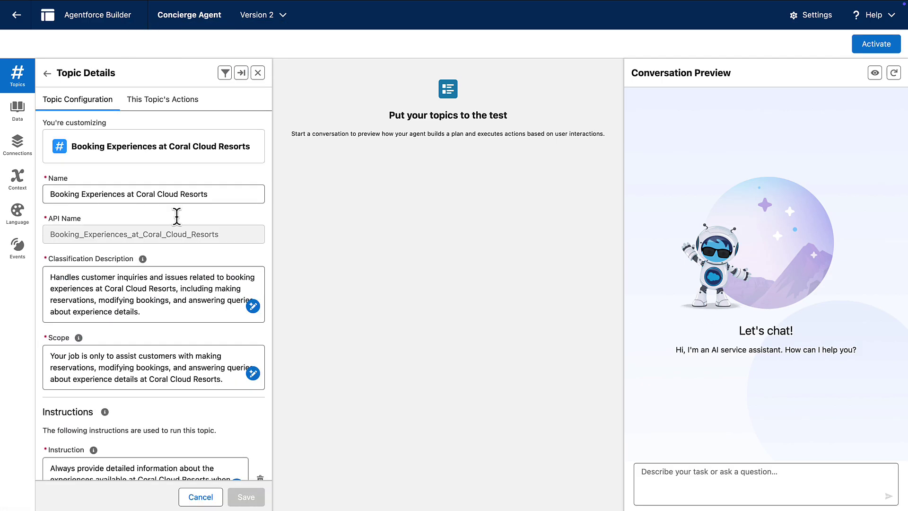
{"action": "left_click", "coordinate": [182, 107]}
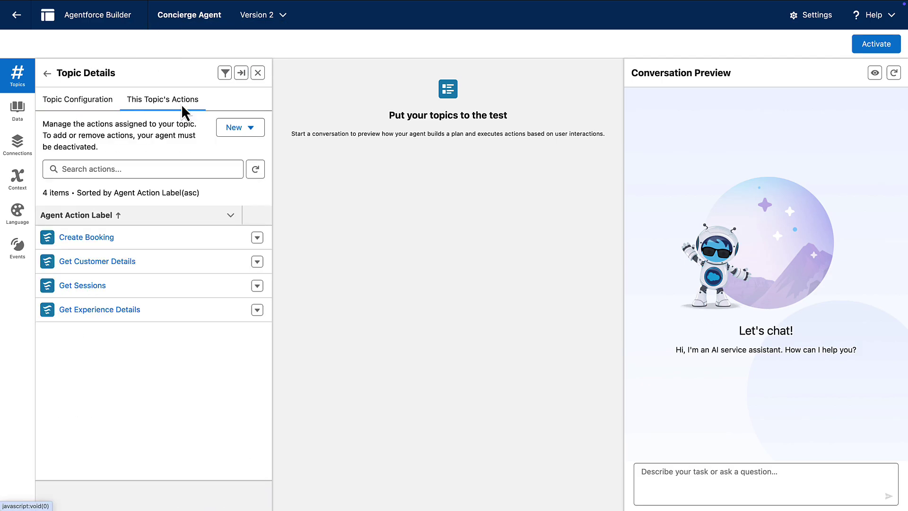
- Add Generate Personalized Schedule from the Asset Library, found by searching 'sch'
{"action": "left_click", "coordinate": [239, 136]}
{"action": "left_click", "coordinate": [240, 137]}
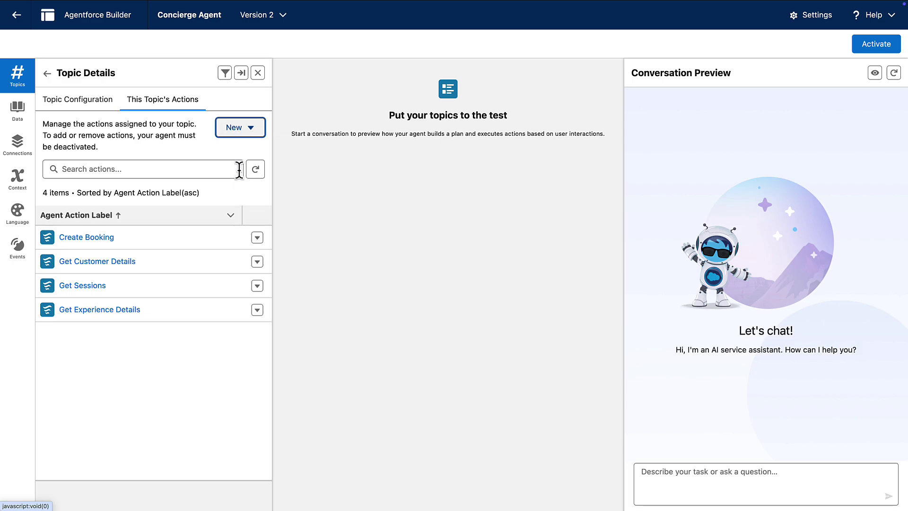
{"action": "left_click", "coordinate": [343, 96]}
{"action": "type", "text": "sch"}
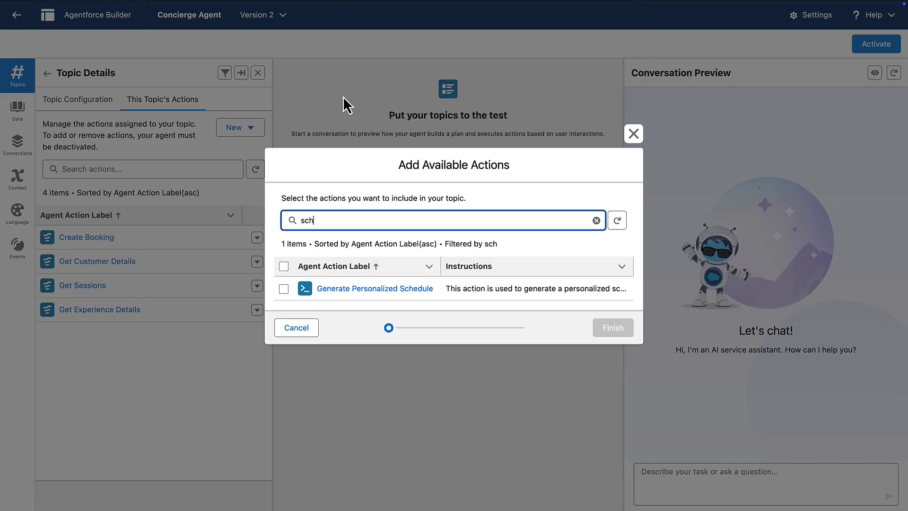
{"action": "left_click", "coordinate": [283, 289]}
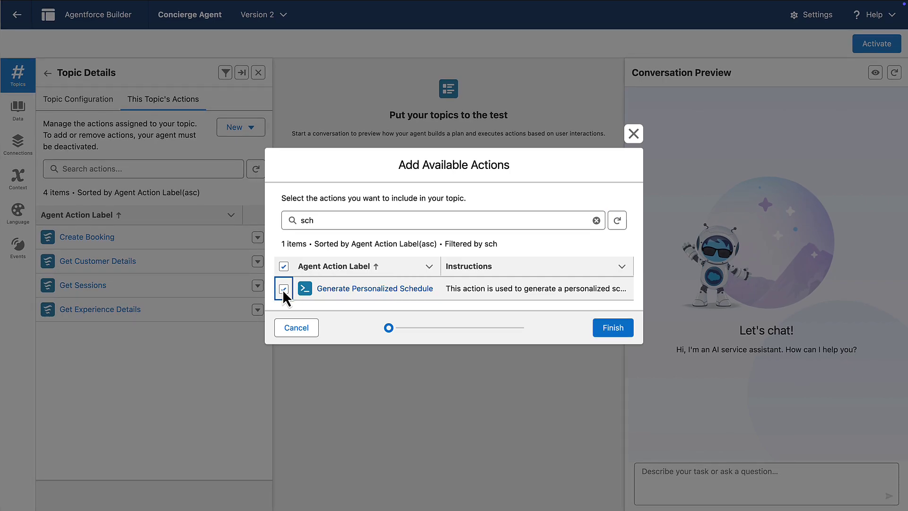
{"action": "left_click", "coordinate": [603, 328]}
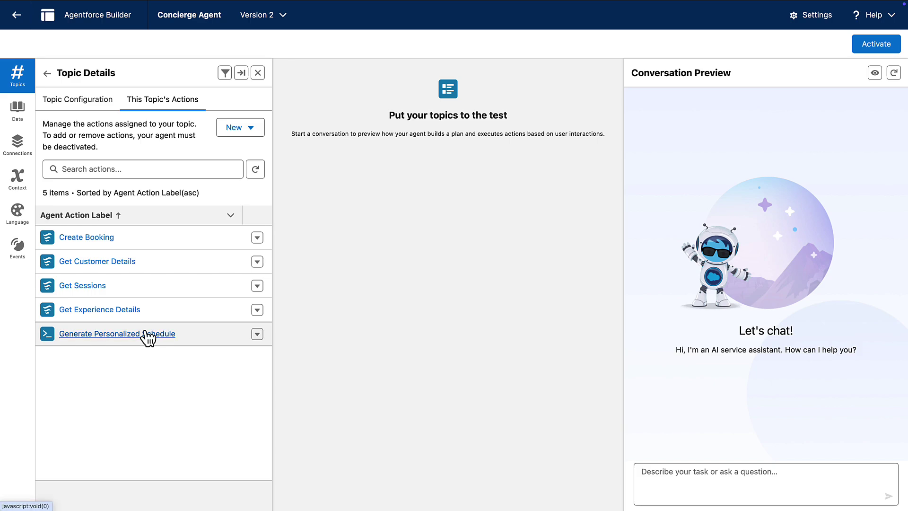
- Ask the preview for tomorrow's activities with the guest's email and membership number; rate the reply helpful
{"action": "left_click", "coordinate": [697, 486]}
{"action": "type", "text": "Can you recommend a "}
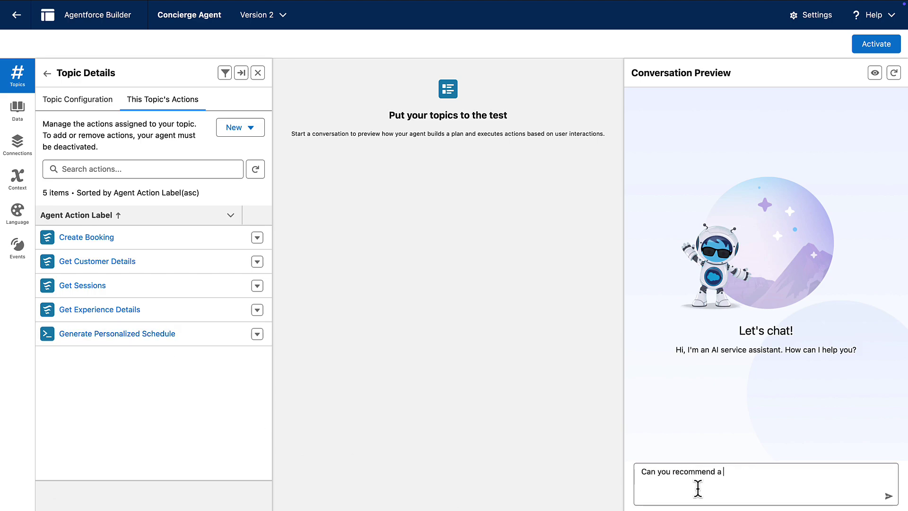
{"action": "type", "text": "set of activities for me for tomorrow? My email address is sofiarodriguez@example.com and my membership number is 10008155."}
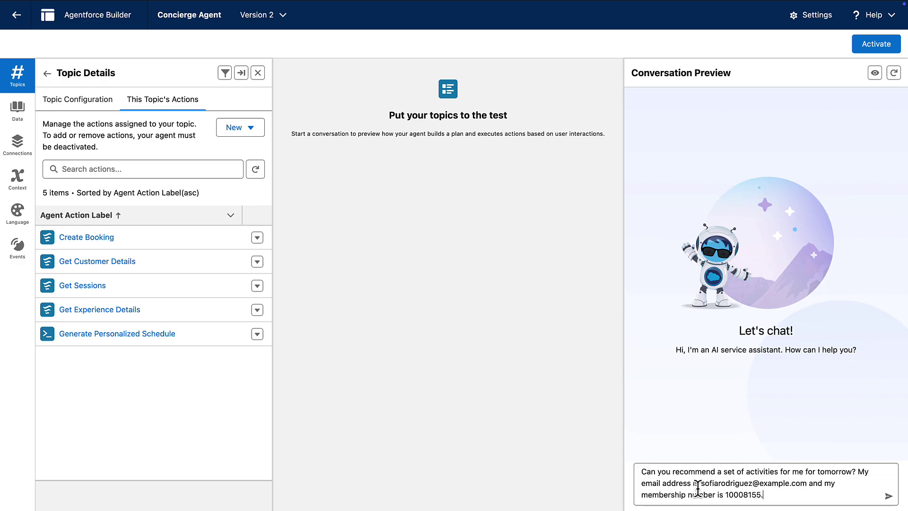
{"action": "key", "text": "Return"}
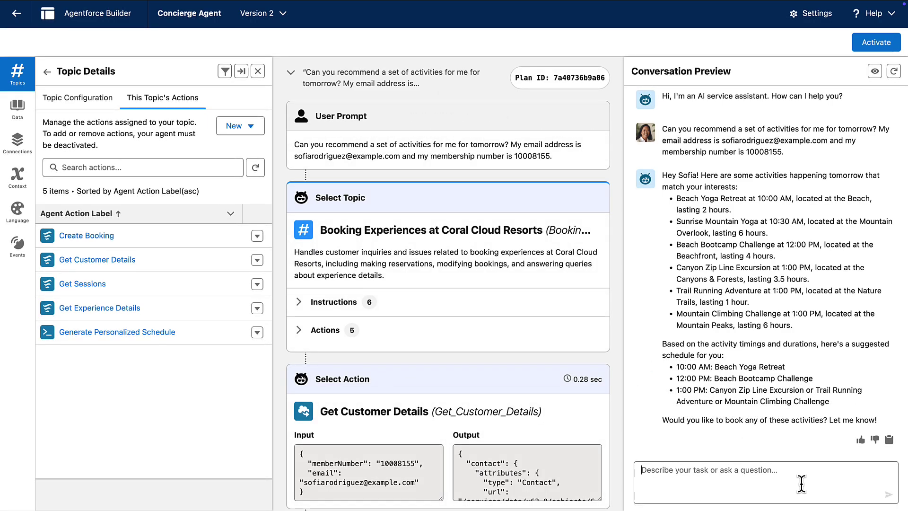
{"action": "left_click", "coordinate": [861, 440]}
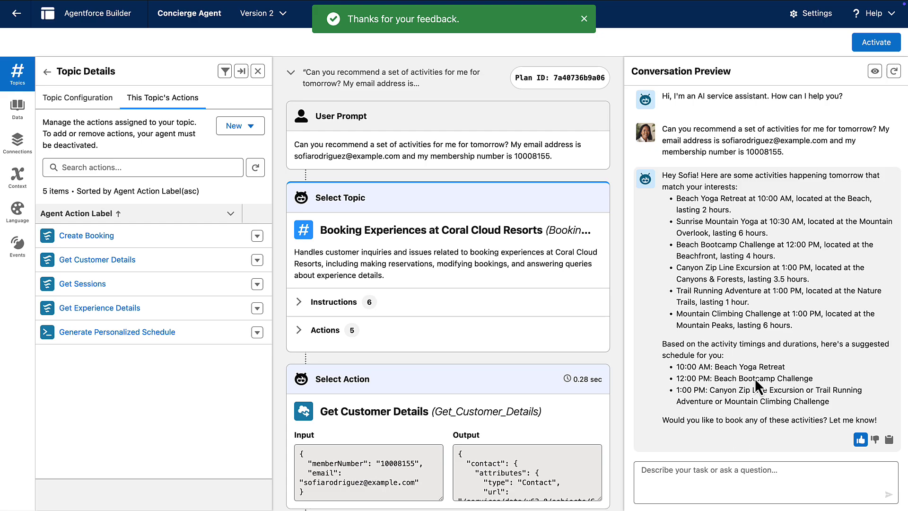
- Activate Version 2 and confirm it shows as the active version
{"action": "left_click", "coordinate": [875, 48]}
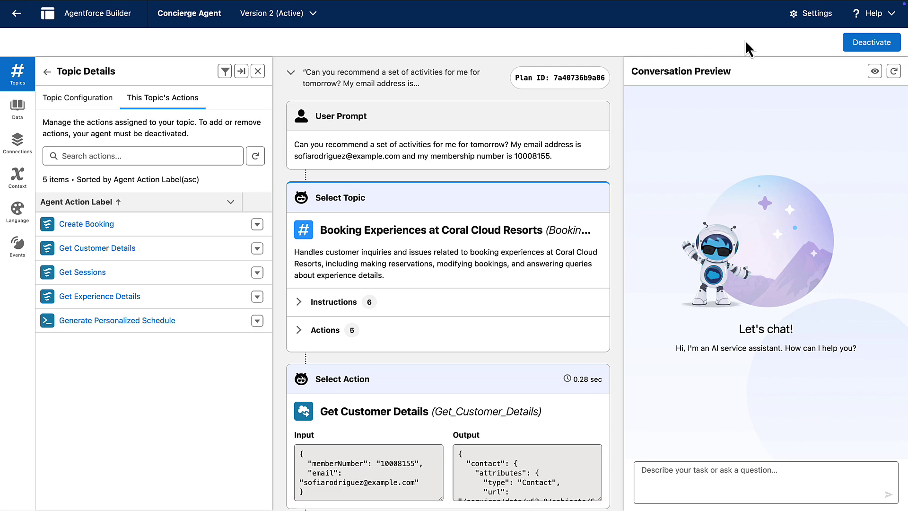
{"action": "left_click", "coordinate": [314, 15]}
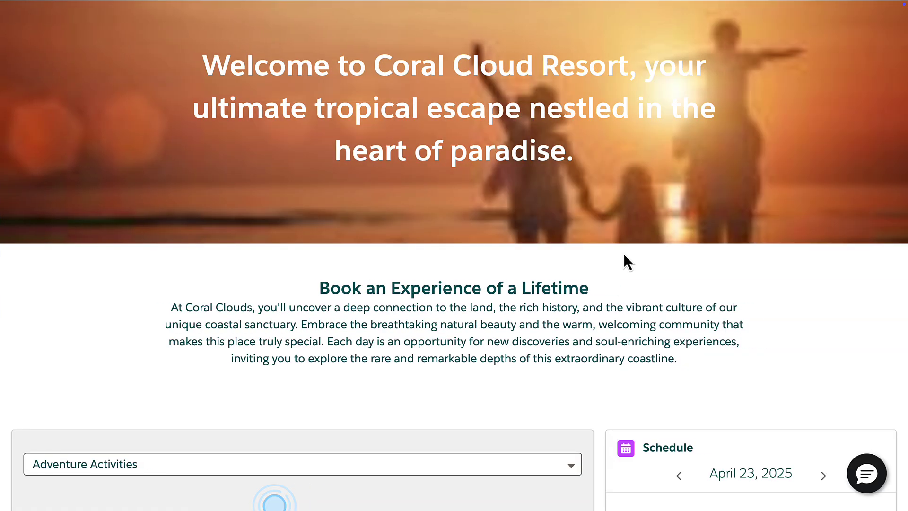
- Ask for 2 activities today an hour apart, then book both for 1 person
{"action": "left_click", "coordinate": [866, 474]}
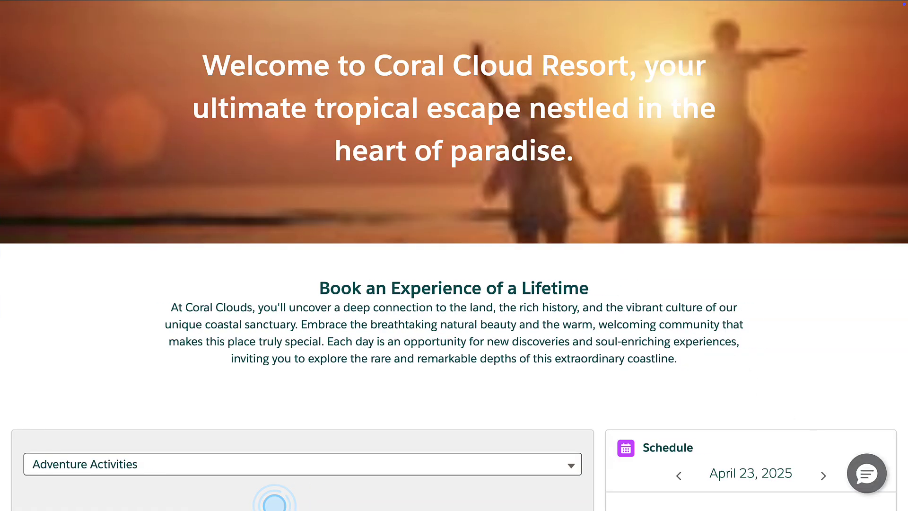
{"action": "type", "text": "Can you recommend 2 ac"}
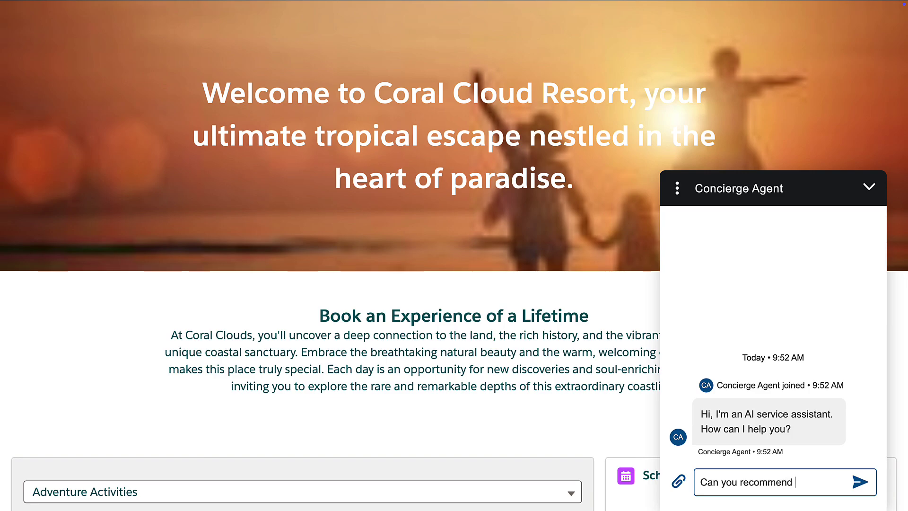
{"action": "type", "text": "tivities for me today?"}
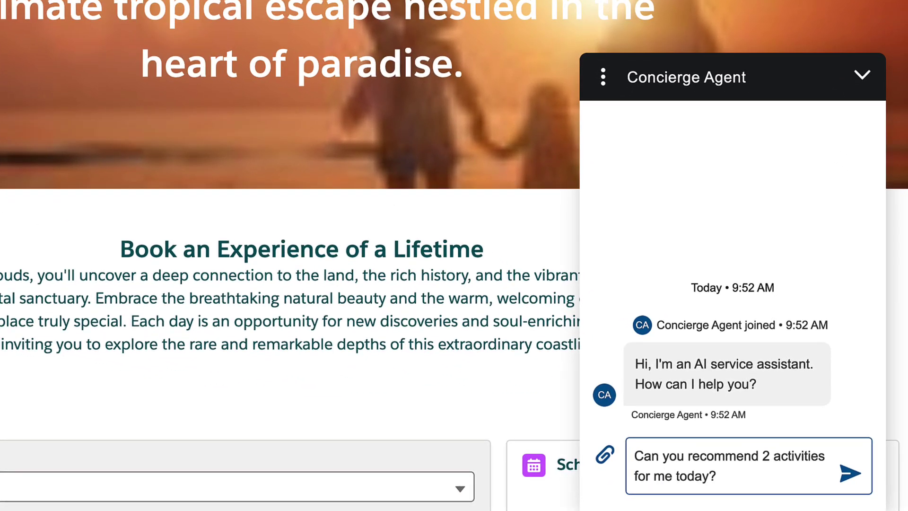
{"action": "type", "text": " I'd like to have at least an hour gap between them."}
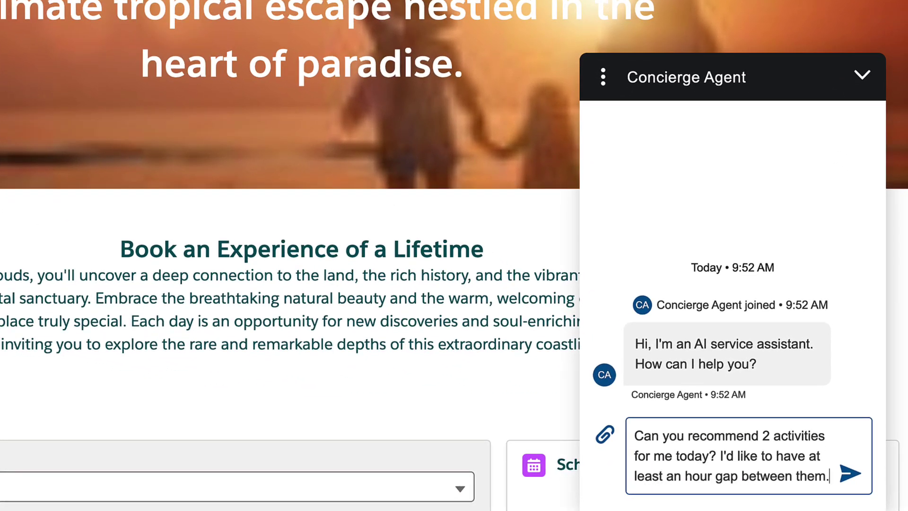
{"action": "key", "text": "Return"}
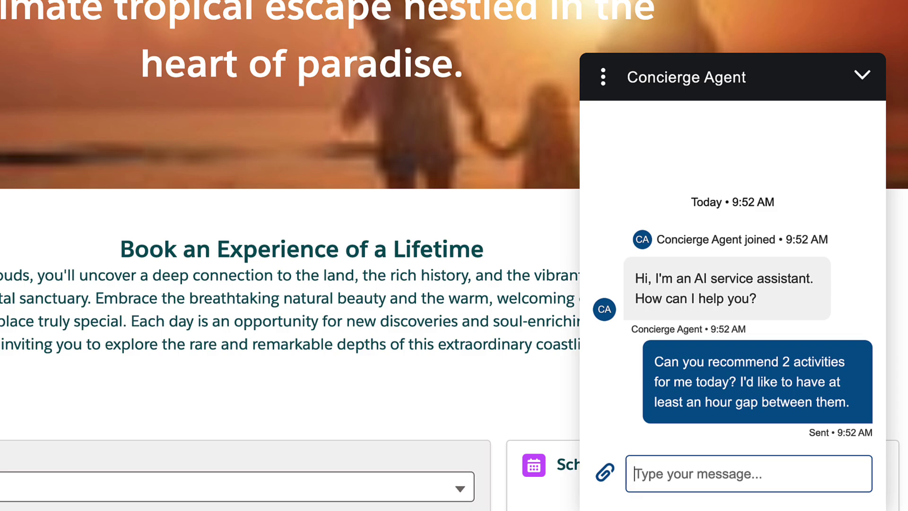
{"action": "scroll", "coordinate": [782, 325], "scroll_direction": "down", "scroll_amount": 5}
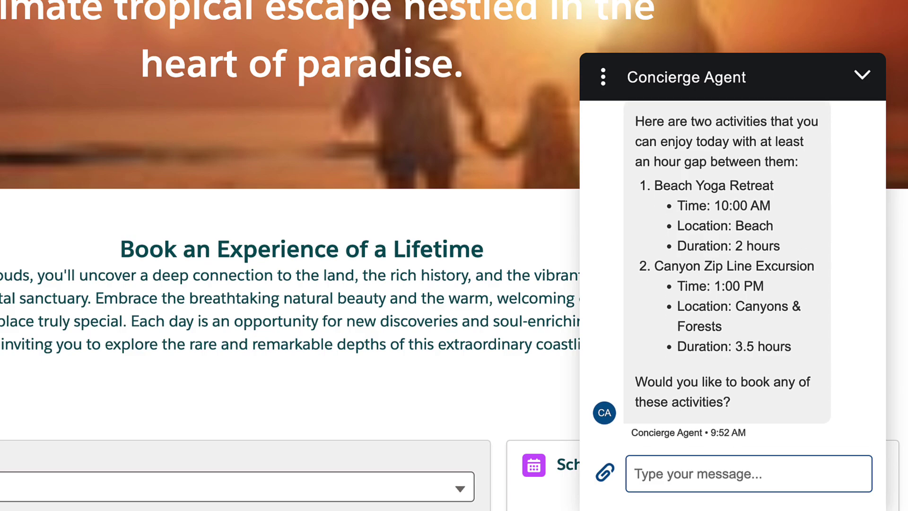
{"action": "type", "text": "Yes, I woul"}
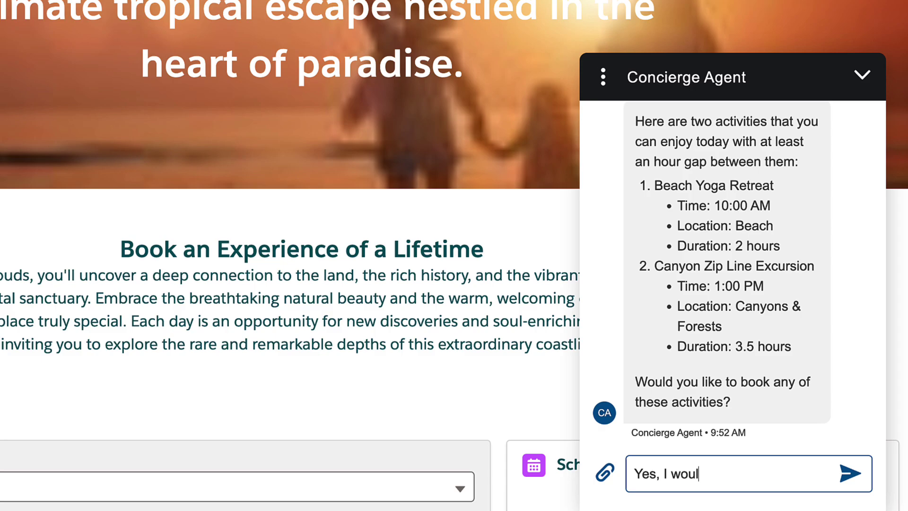
{"action": "type", "text": "d like to book both f"}
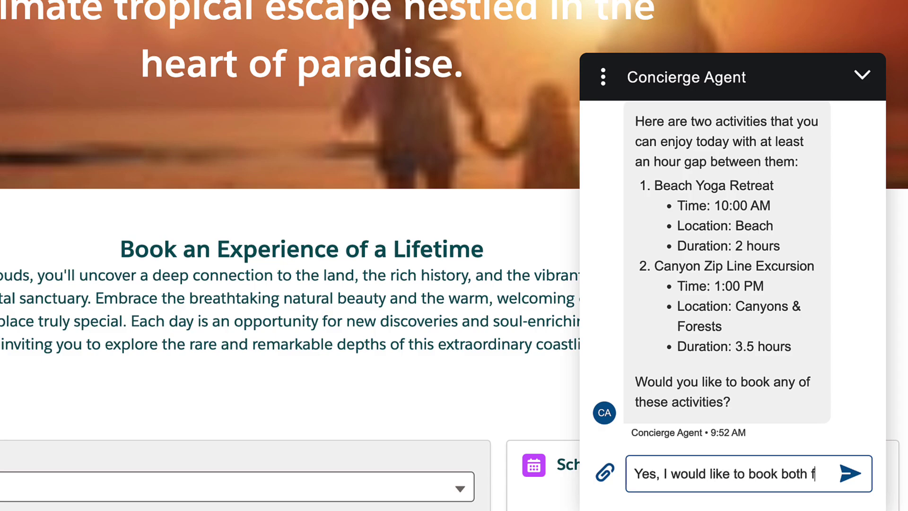
{"action": "type", "text": "or 1 person"}
{"action": "key", "text": "Return"}
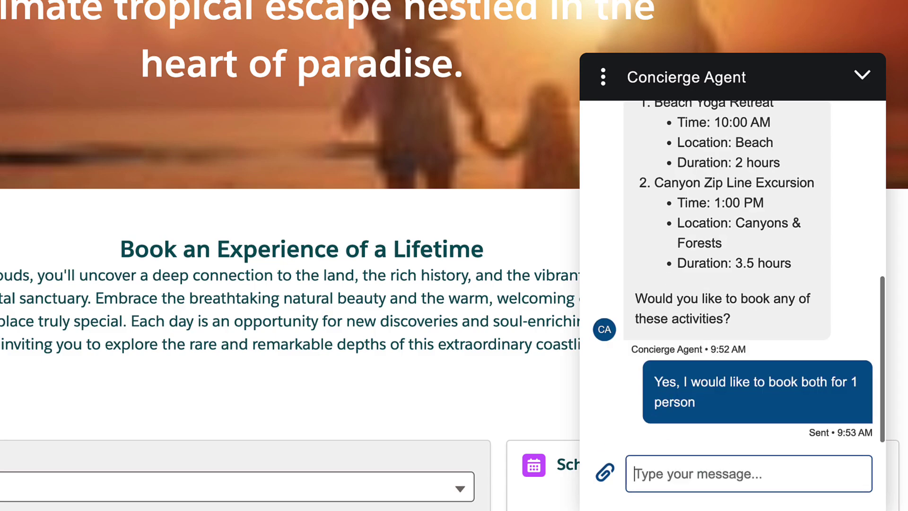